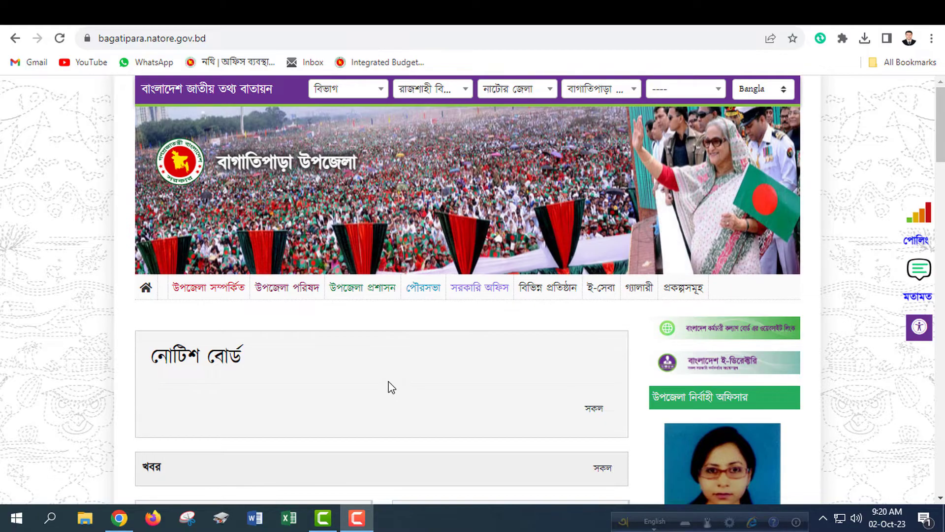
# Look over the Bagatipara Upazila home page, including its notice board, news and service sections.
pyautogui.scroll(-15, 386, 336)
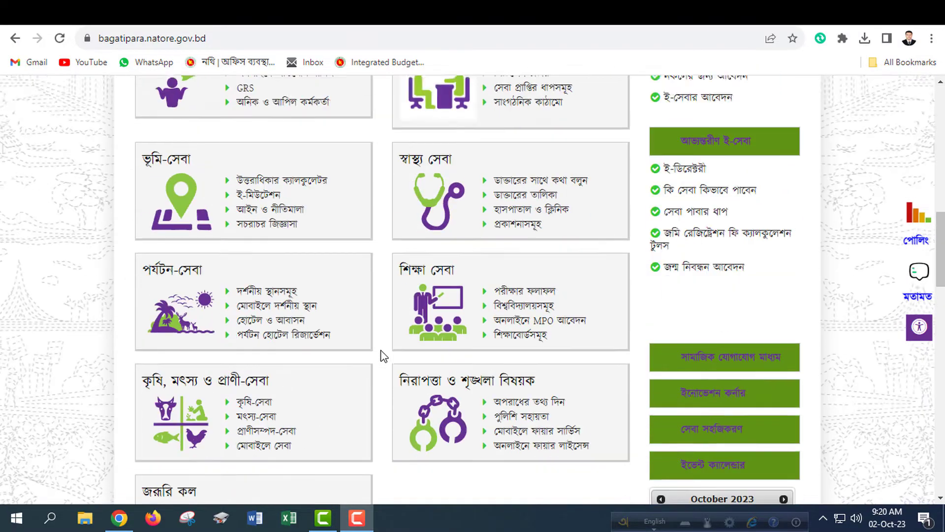
pyautogui.scroll(15, 380, 355)
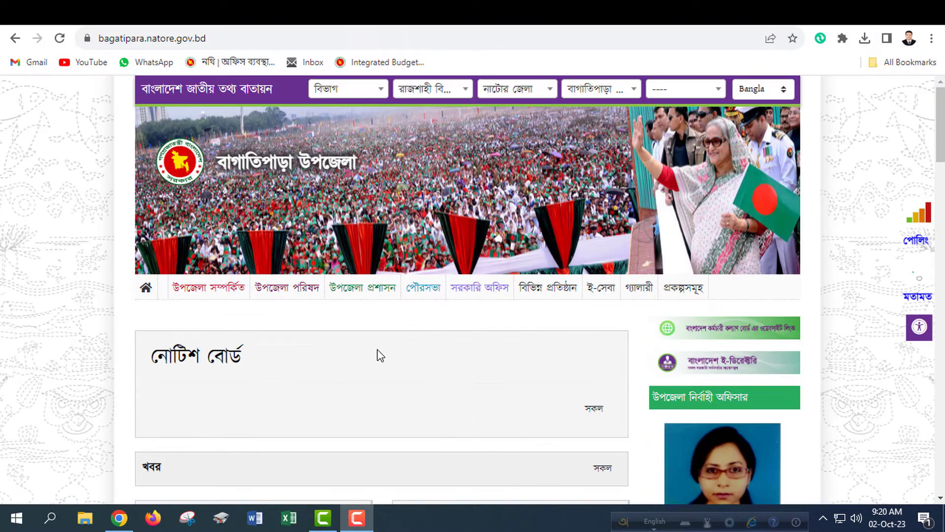
pyautogui.scroll(-10, 371, 365)
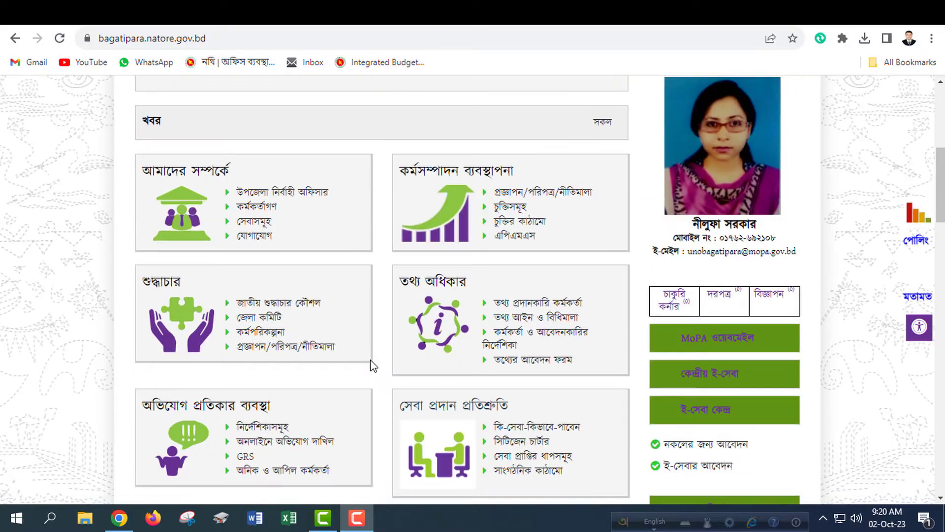
pyautogui.scroll(10, 372, 364)
pyautogui.scroll(-2, 339, 361)
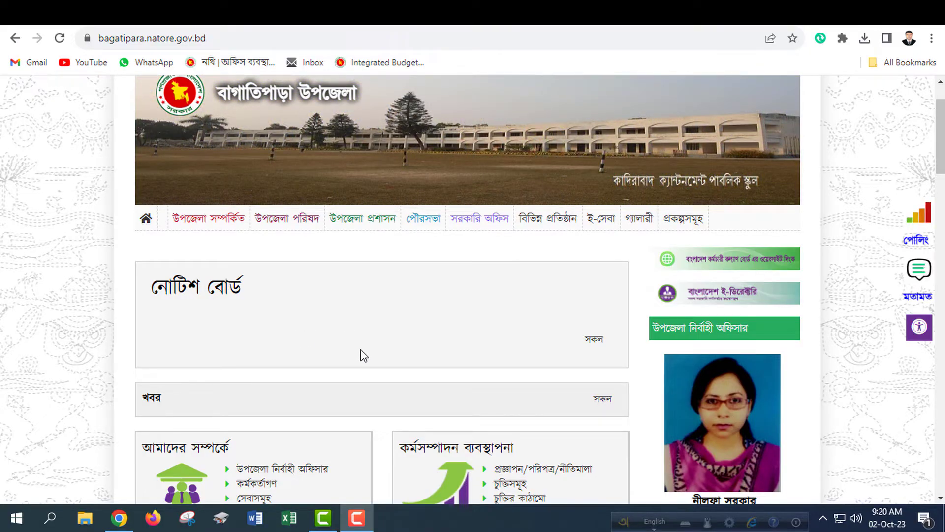
pyautogui.scroll(-3, 338, 333)
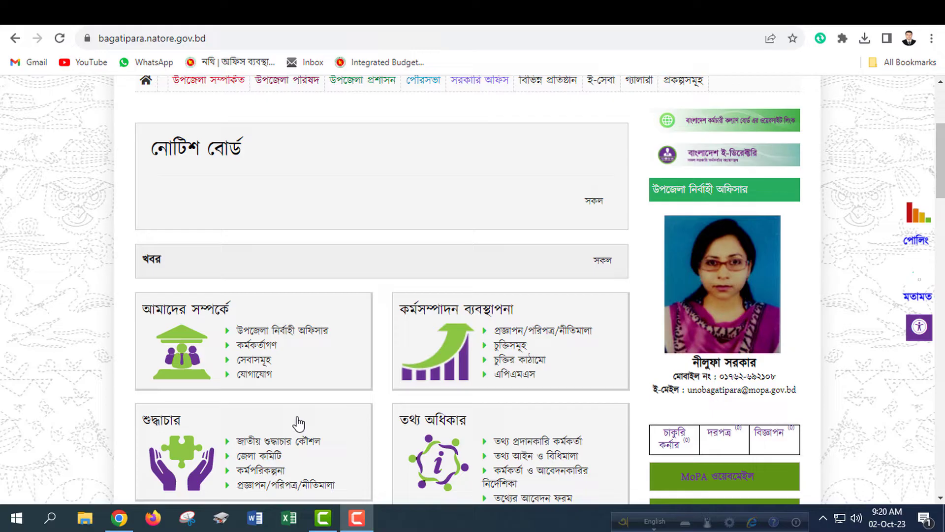
pyautogui.scroll(5, 299, 423)
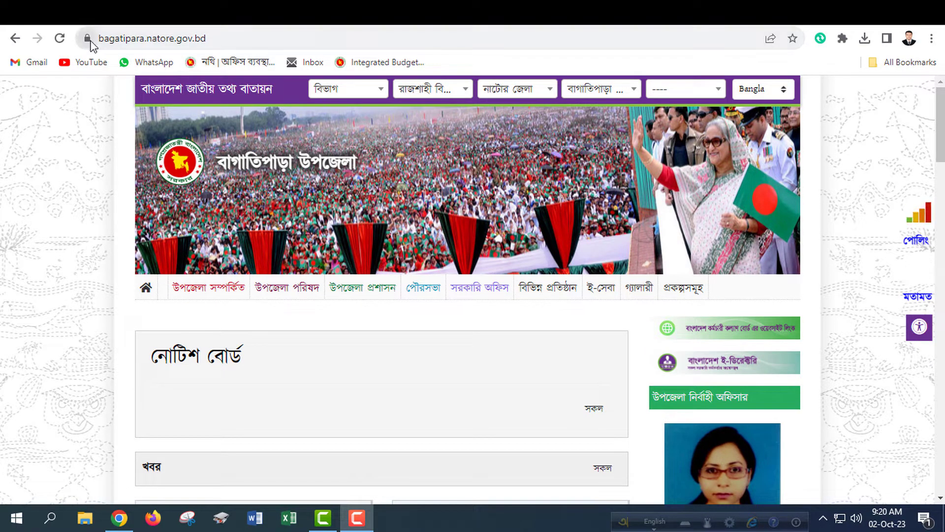
# Open the portal backend through bagatipara.natore.gov.bd/user and enter the management area of the Bagatipara Upazila site.
pyautogui.click(214, 41)
pyautogui.click(215, 41)
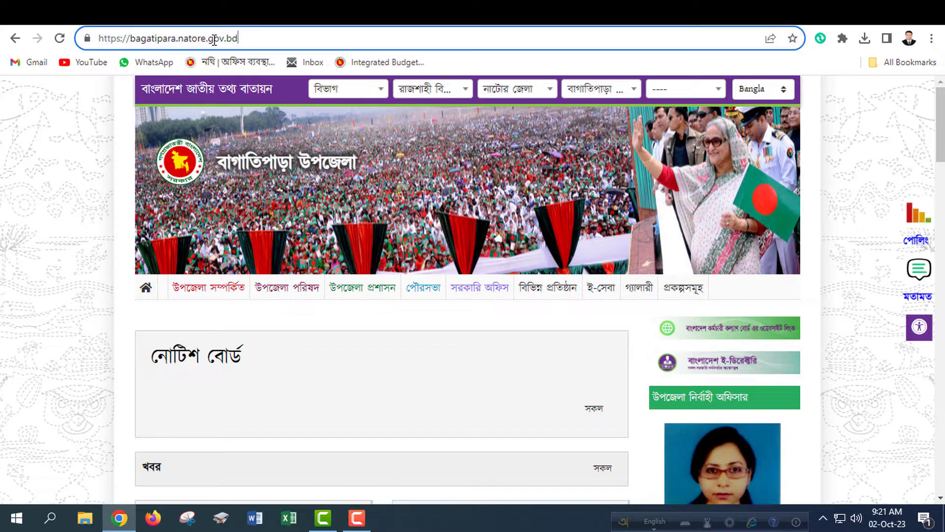
pyautogui.write('/user')
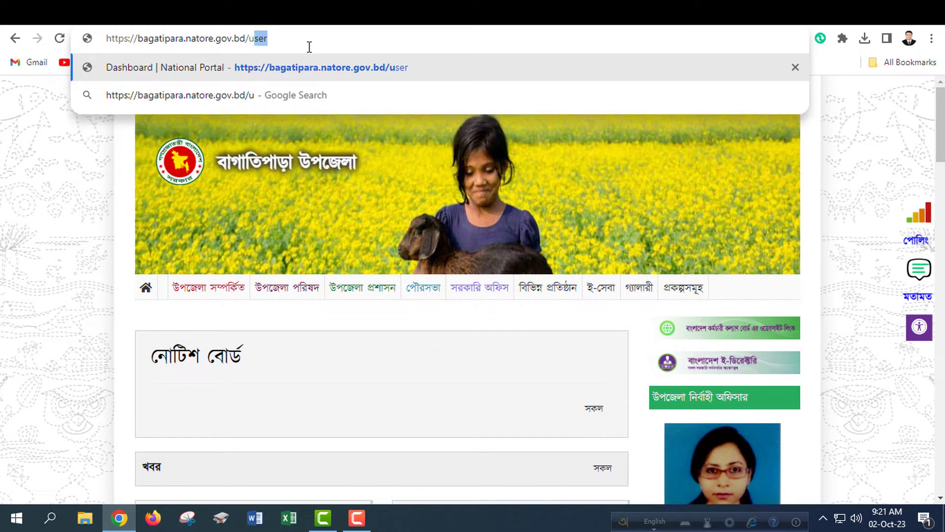
pyautogui.press('Return')
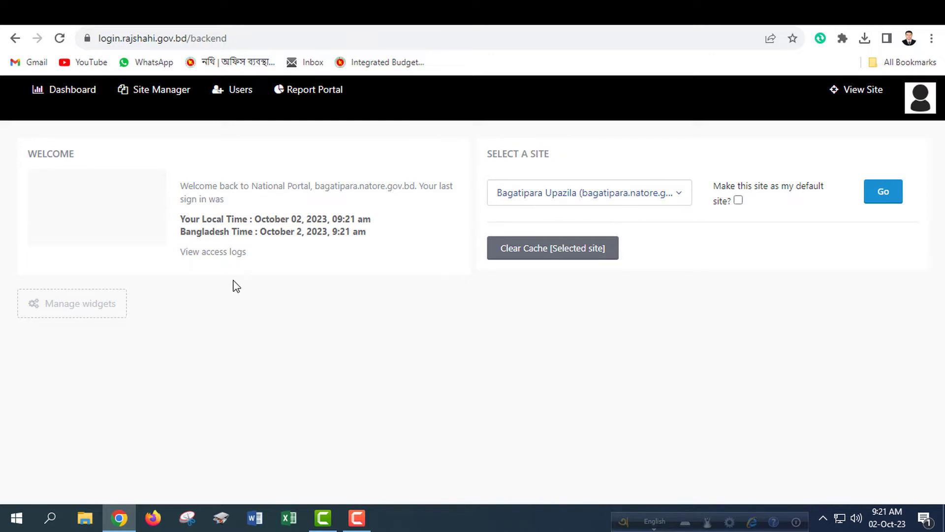
pyautogui.click(884, 192)
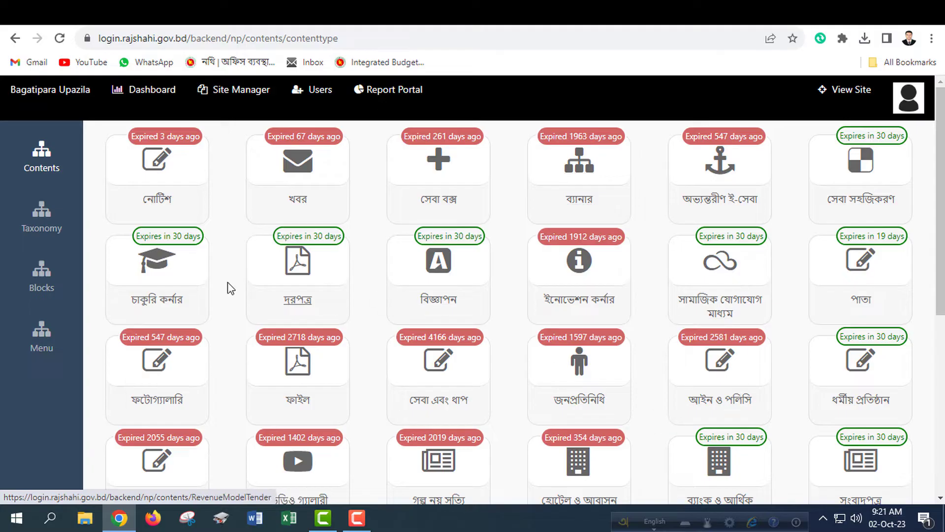
# Open the নোটিশ (Notices) content type and start creating a new notice.
pyautogui.scroll(-2, 743, 301)
pyautogui.scroll(2, 571, 297)
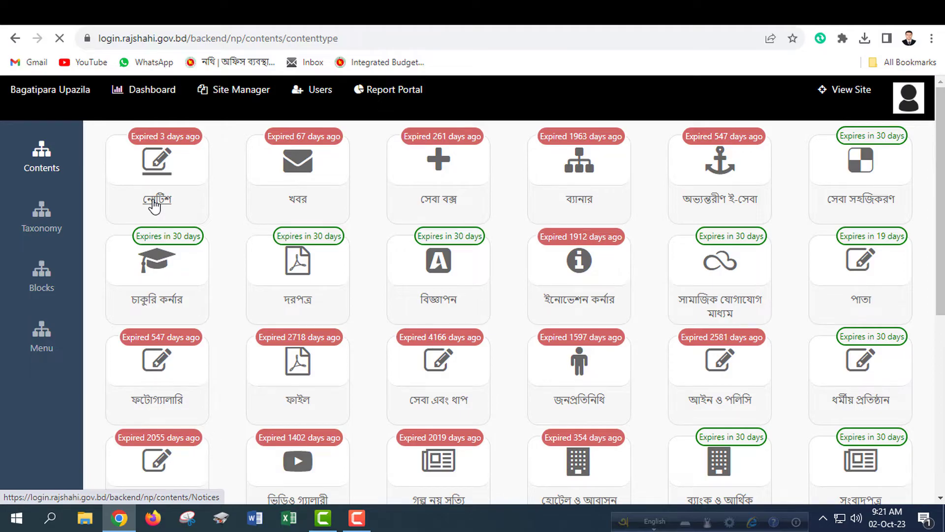
pyautogui.click(154, 206)
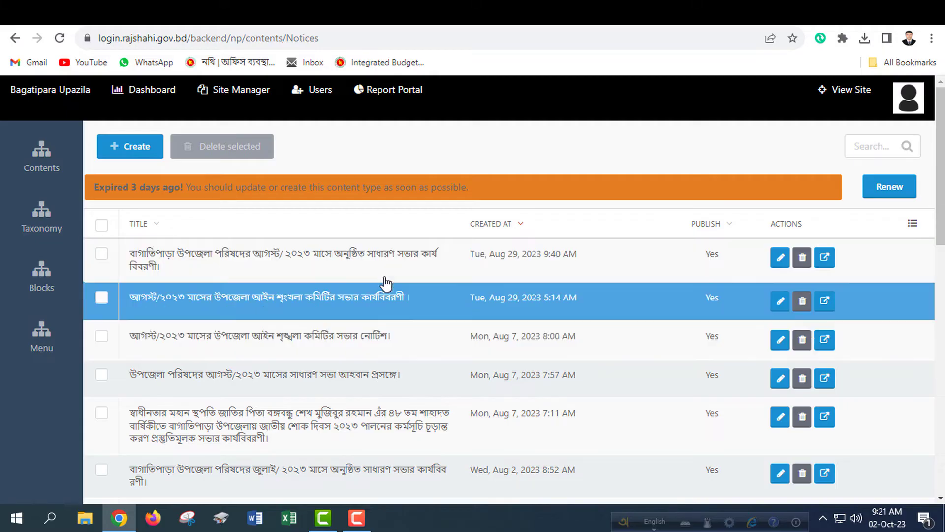
pyautogui.scroll(-2, 403, 276)
pyautogui.scroll(1, 358, 309)
pyautogui.scroll(1, 358, 309)
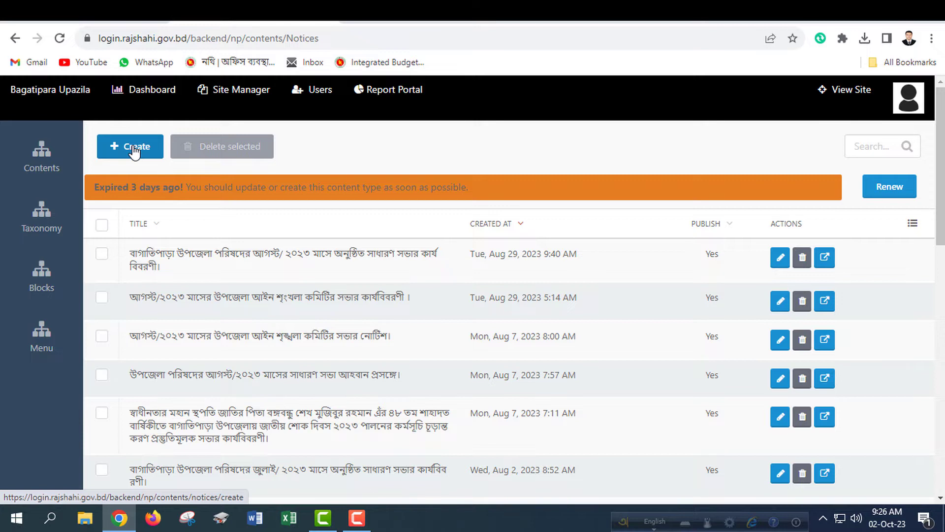
pyautogui.click(134, 153)
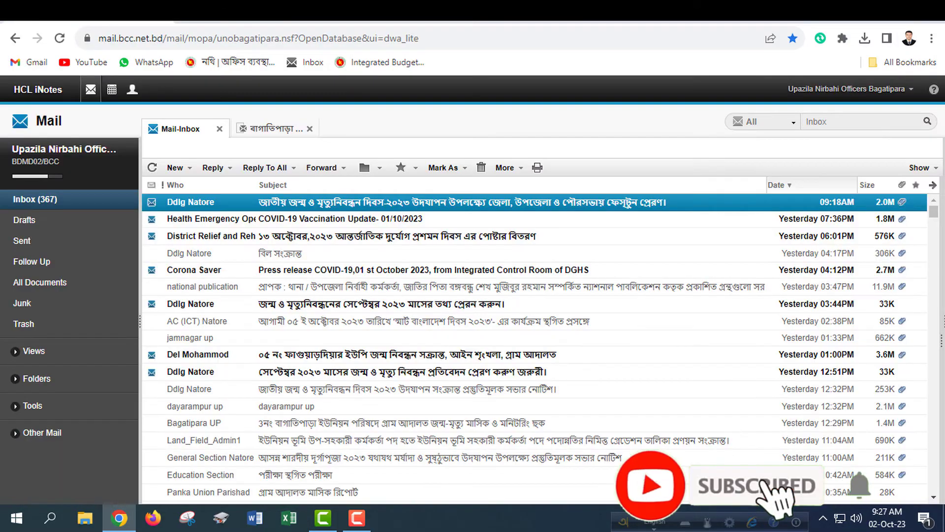
# Copy the subject of the opened e-mail into the notice's Bangla name: "বাগাতিপাড়া উপজেলা পরিষদের আগস্ট/২০২৩ মাসের সাধারণ সভার কার্যবিবরণী".
pyautogui.click(251, 129)
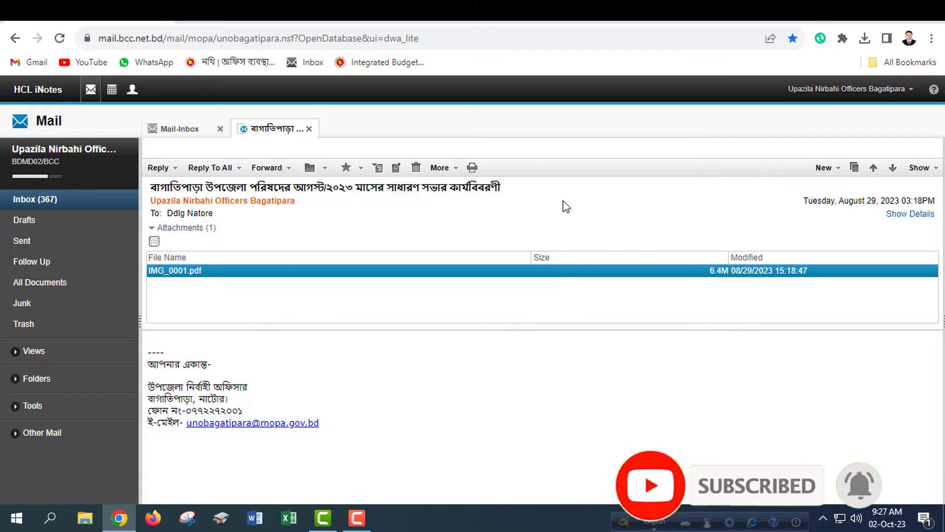
pyautogui.moveTo(503, 188); pyautogui.dragTo(156, 189)
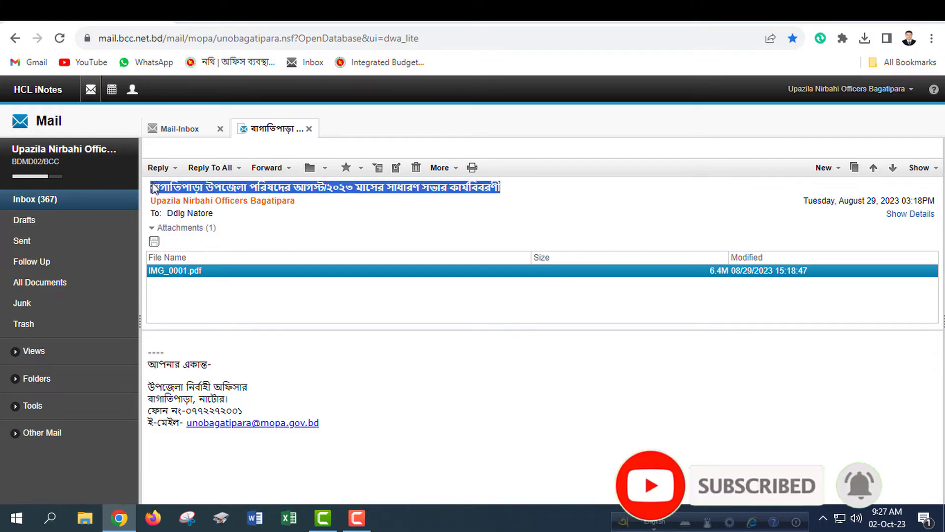
pyautogui.click(280, 11)
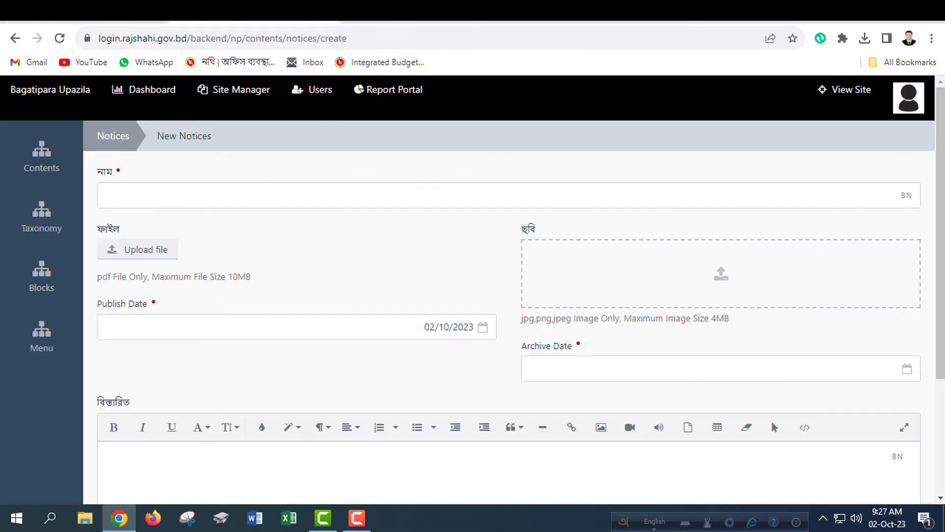
pyautogui.write('বাগাতিপাড়া উপজেলা পরিষদের আগস্ট/২০২৩ মাসের সাধারণ সভার কার্যবিবরণী')
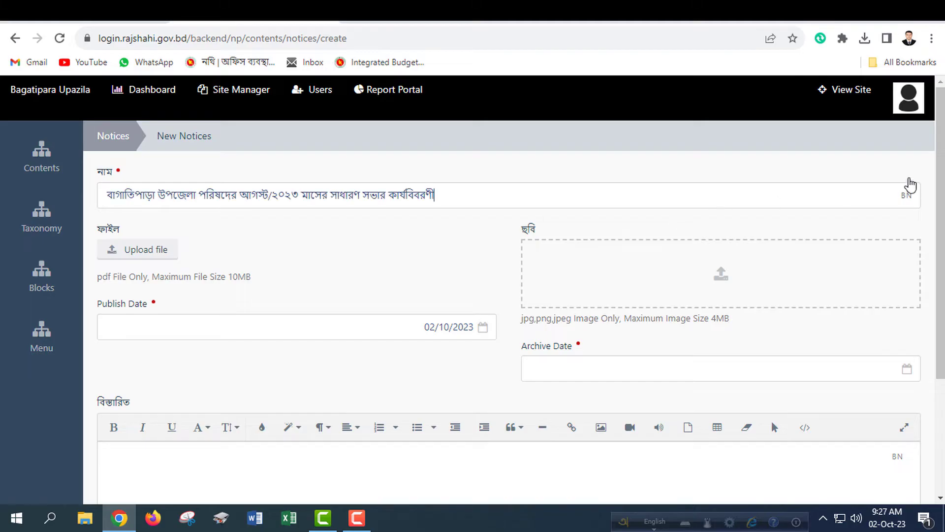
# Switch the notice's name field to English and translate the Bangla title into English in Google Translate.
pyautogui.click(907, 196)
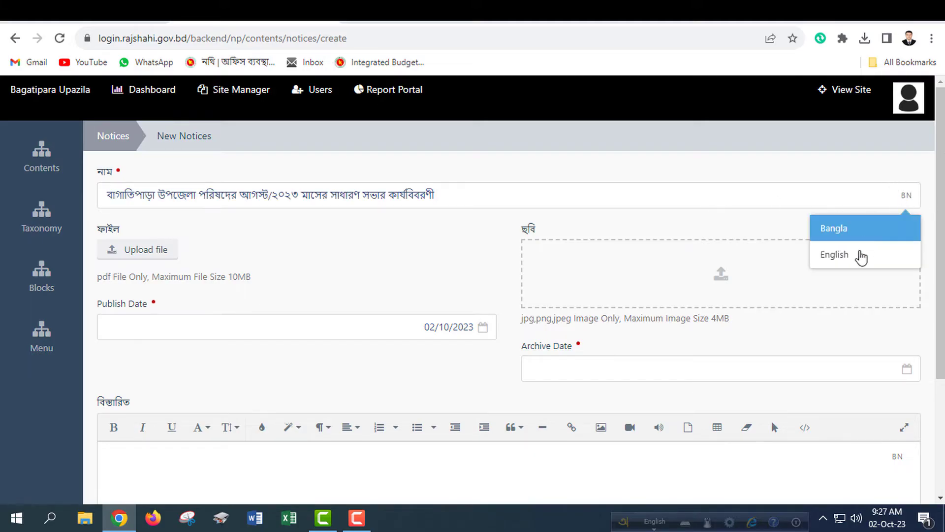
pyautogui.click(798, 253)
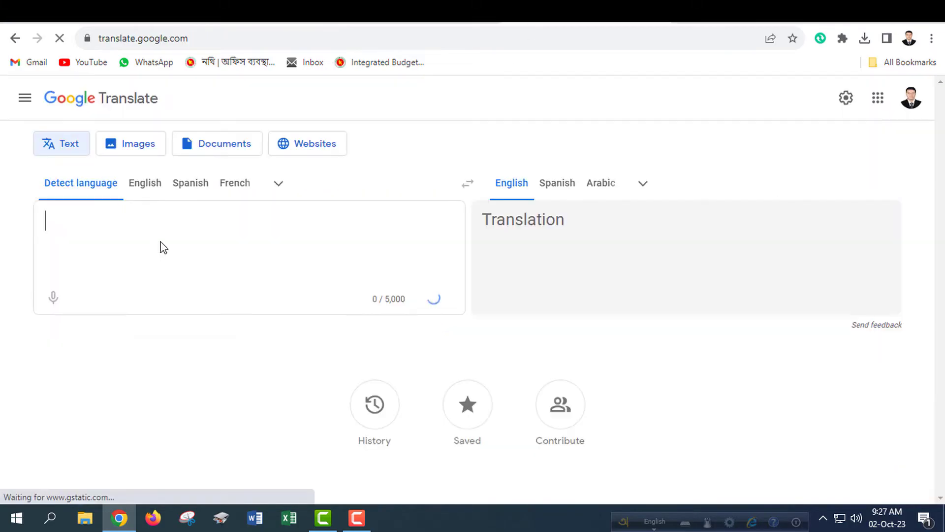
pyautogui.click(532, 10)
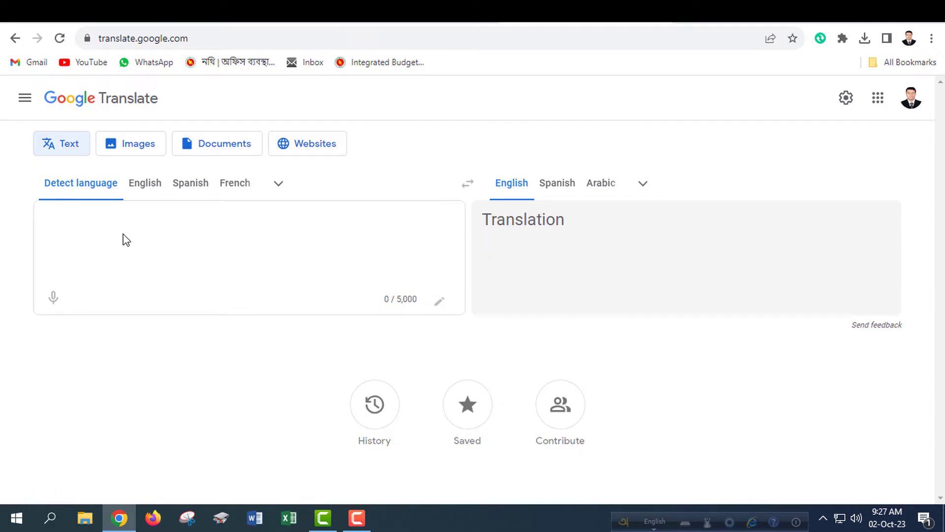
pyautogui.write('বাগাতিপাড়া উপজেলা পরিষদের আগস্ট/২০২৩ মাসের সাধারণ সভার কার্যবিবরণী')
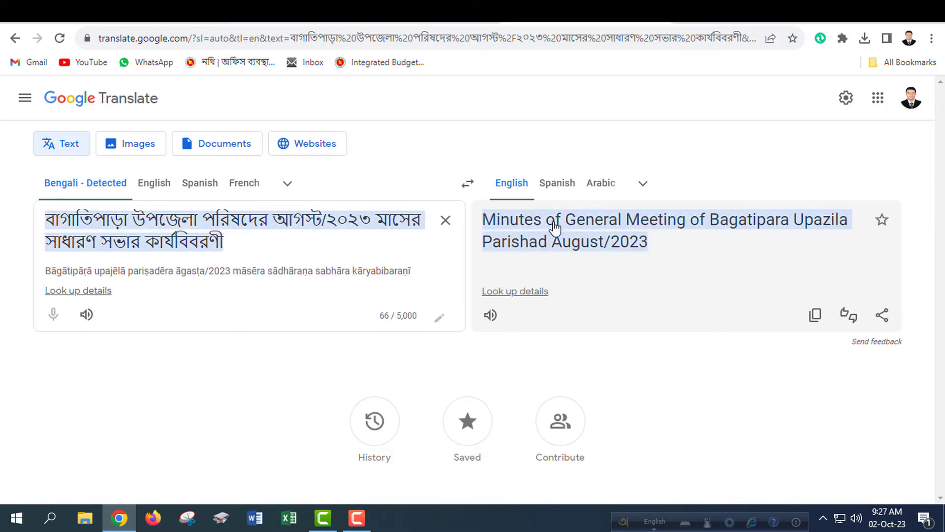
# Copy the translation "Minutes of General Meeting of Bagatipara Upazila Parishad August/2023" into the notice's English name.
pyautogui.click(633, 238)
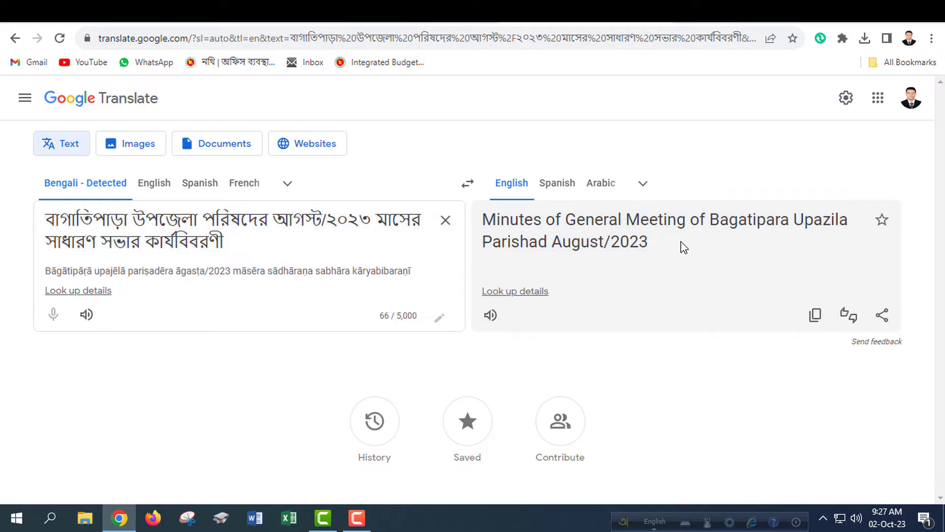
pyautogui.moveTo(683, 247); pyautogui.dragTo(488, 219)
pyautogui.hotkey('ctrl', 'c')
pyautogui.hotkey('ctrl', 'Tab')
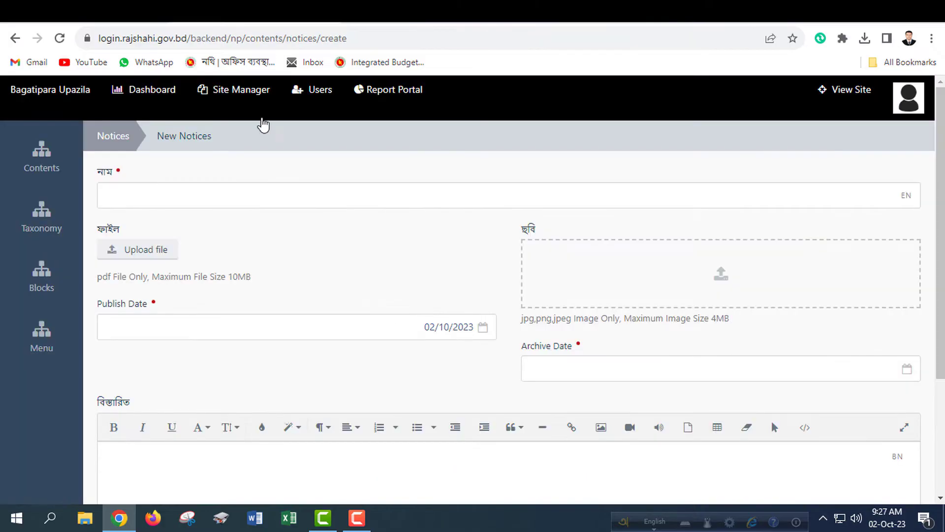
pyautogui.hotkey('ctrl', 'v')
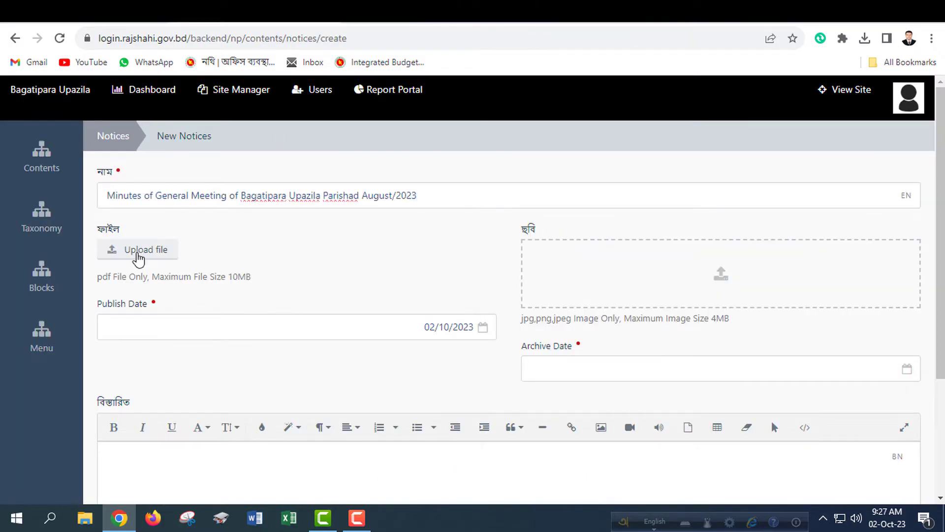
# Upload the PDF "august 2023" from the Downloads folder as the notice's file.
pyautogui.click(137, 252)
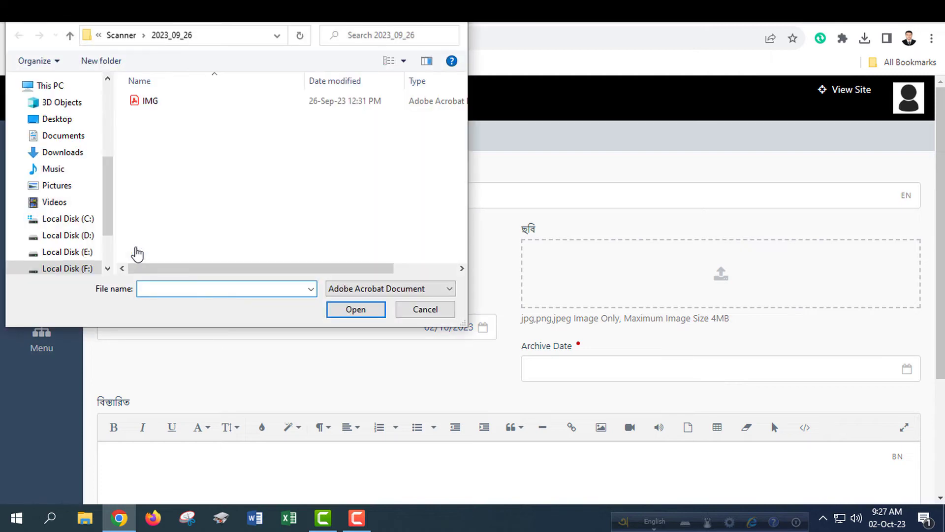
pyautogui.click(68, 152)
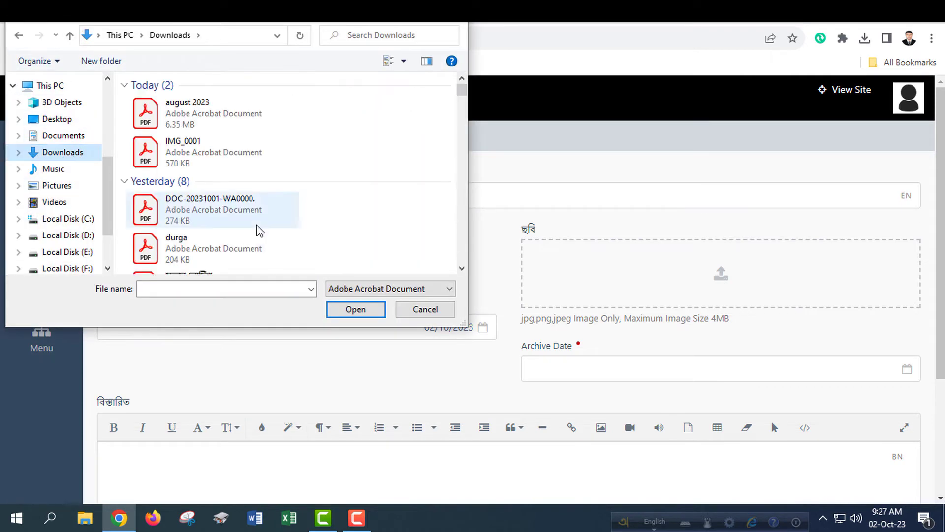
pyautogui.click(215, 113)
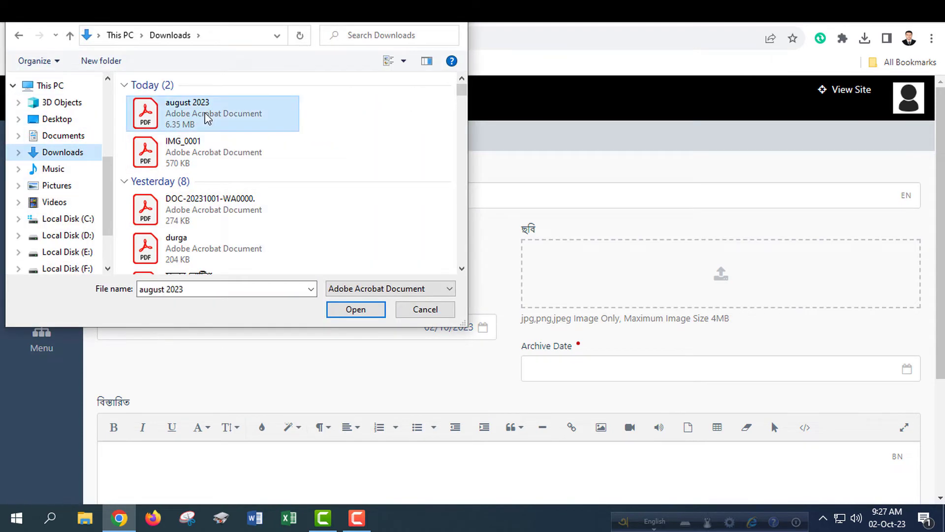
pyautogui.click(359, 313)
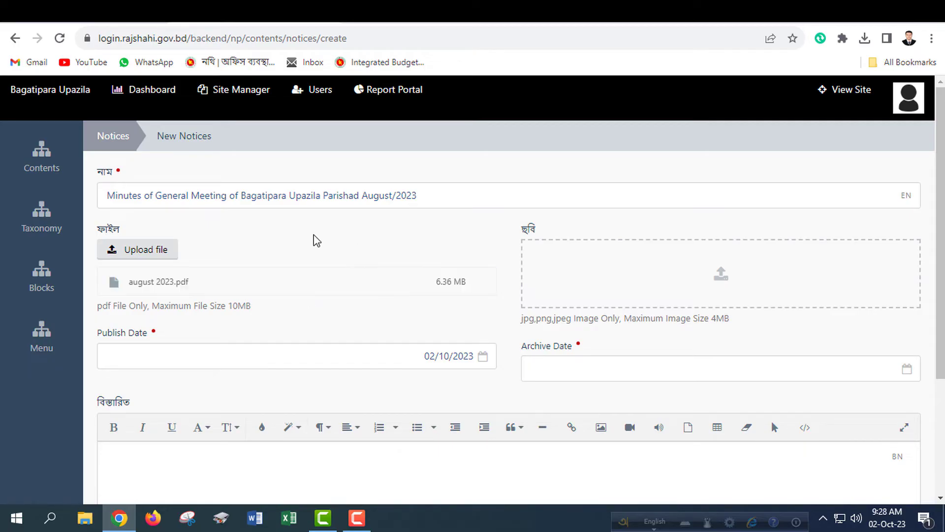
# Set the notice's publish date to 10/08/2023 and its archive date to 10/10/2023.
pyautogui.click(393, 362)
pyautogui.click(418, 256)
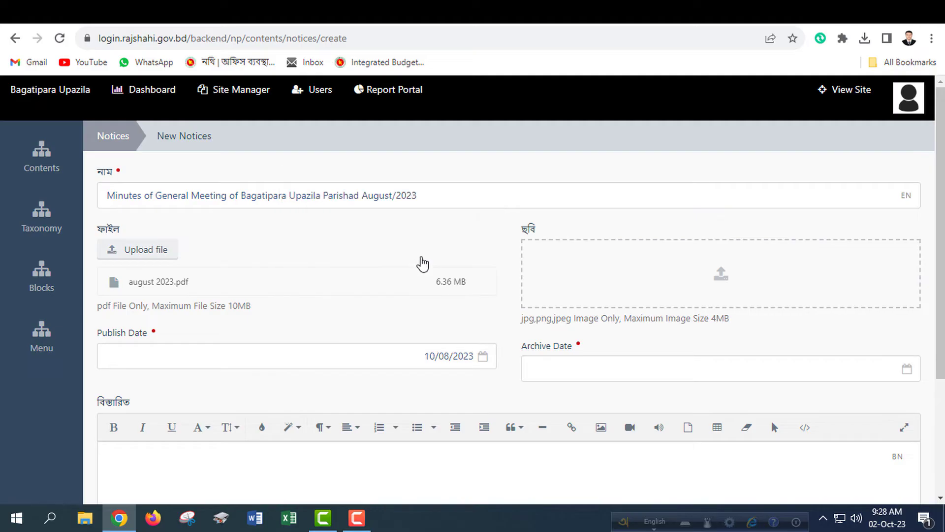
pyautogui.click(905, 370)
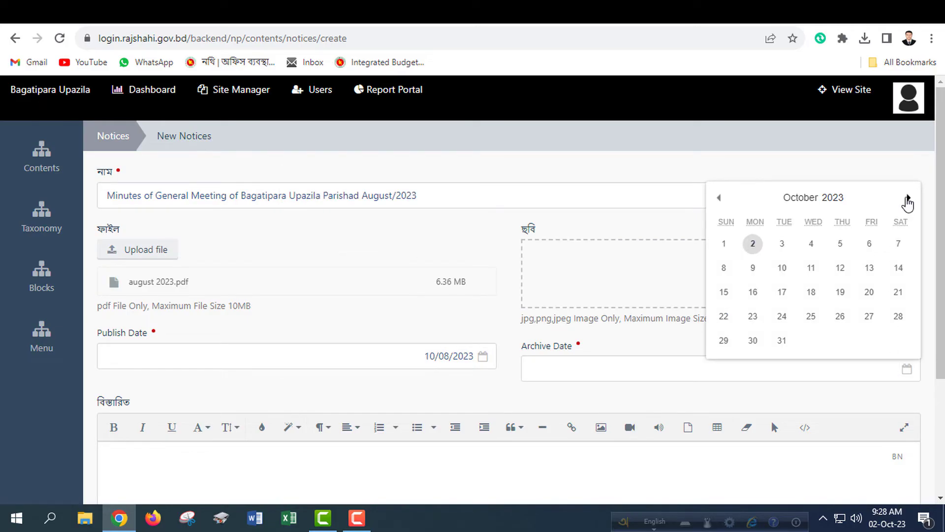
pyautogui.click(782, 268)
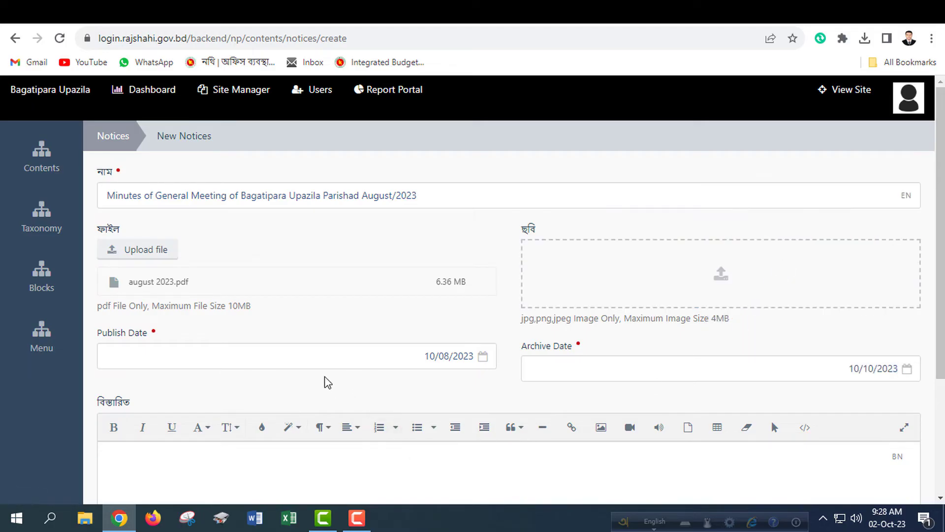
# Create the notice with Publish left on and the details text empty.
pyautogui.scroll(-3, 327, 383)
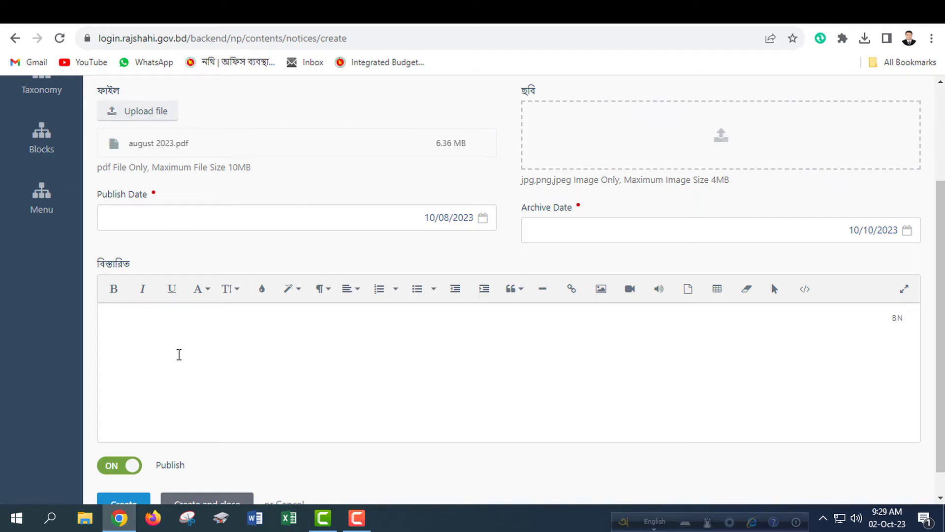
pyautogui.scroll(-1, 179, 354)
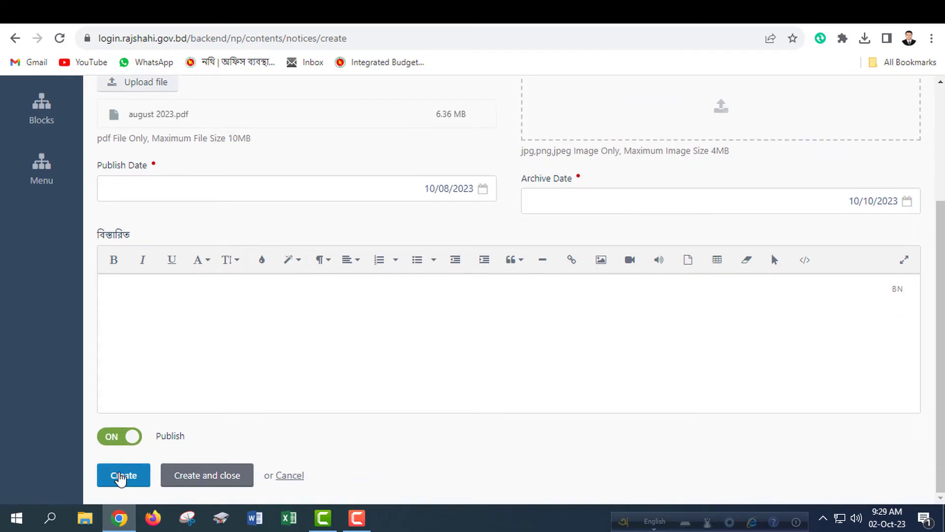
pyautogui.click(120, 478)
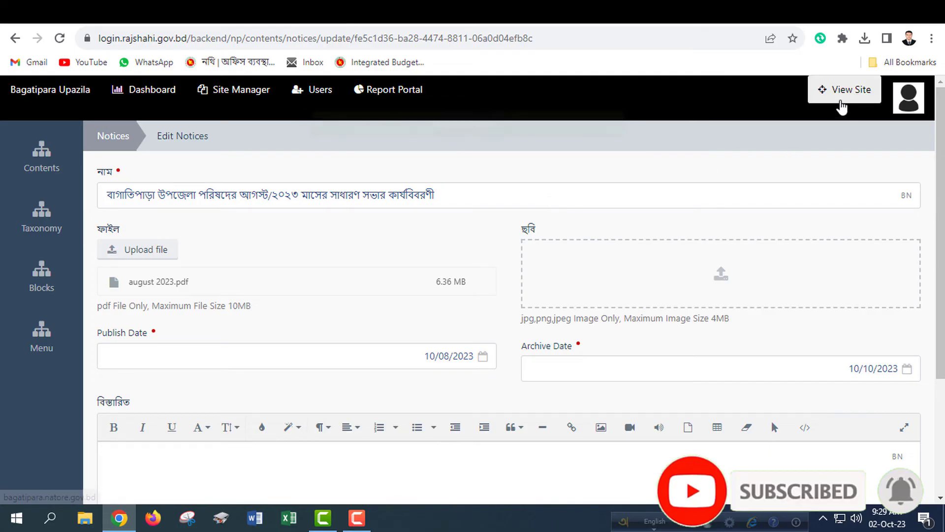
# Open the August/2023 general meeting minutes notice from the public site's notice board and review its embedded PDF and dates.
pyautogui.click(846, 98)
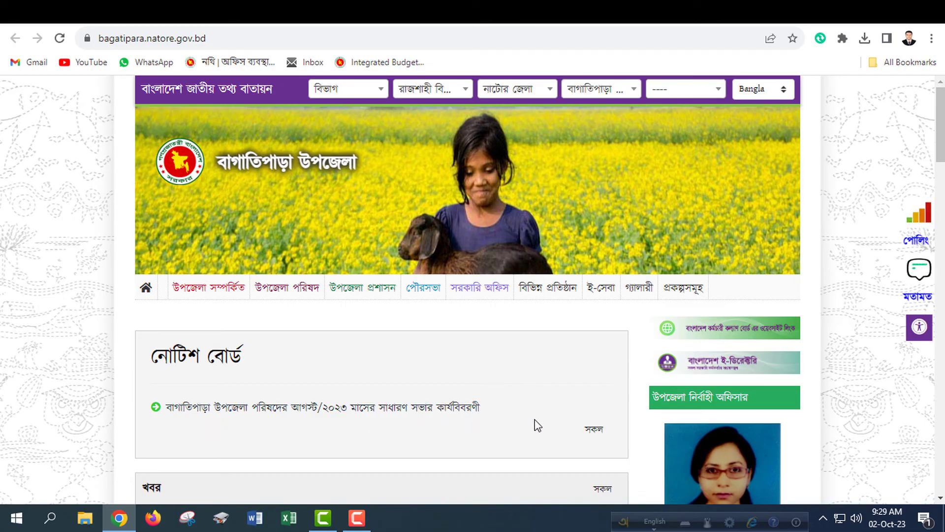
pyautogui.click(431, 416)
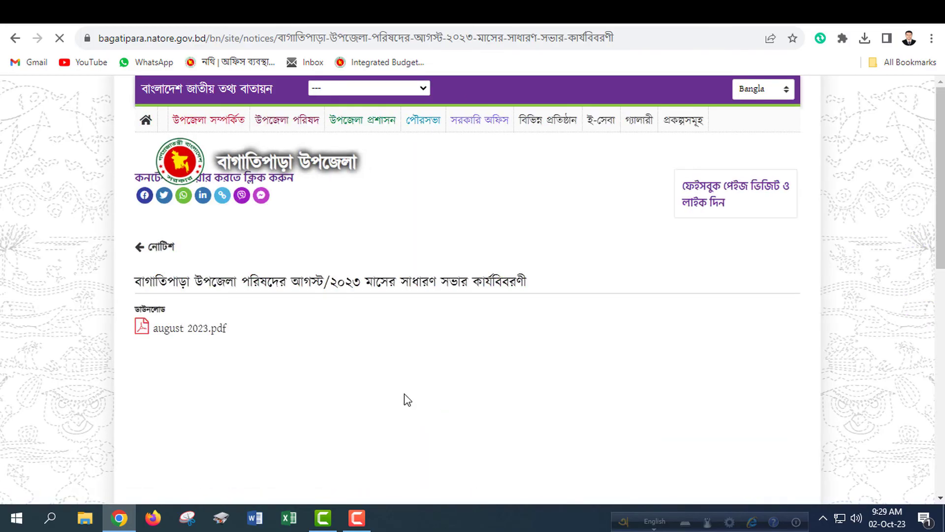
pyautogui.scroll(-3, 159, 344)
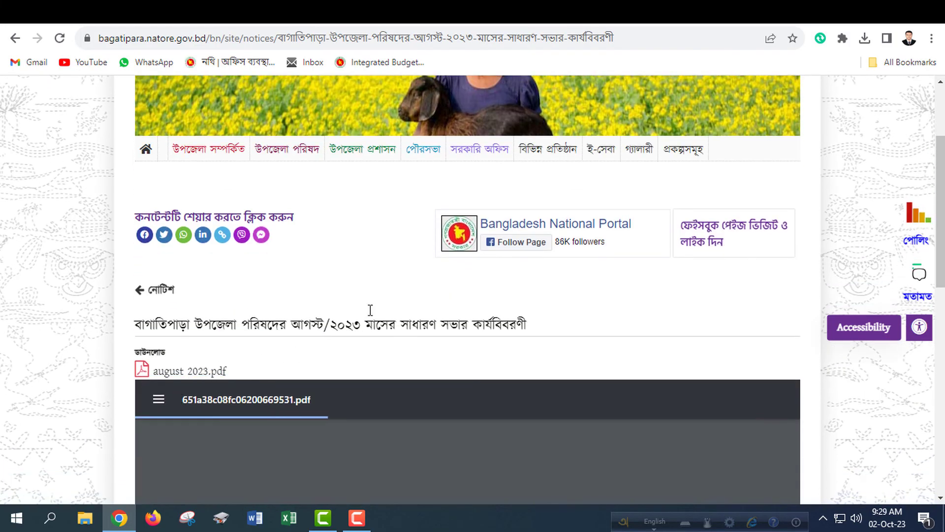
pyautogui.scroll(-3, 729, 292)
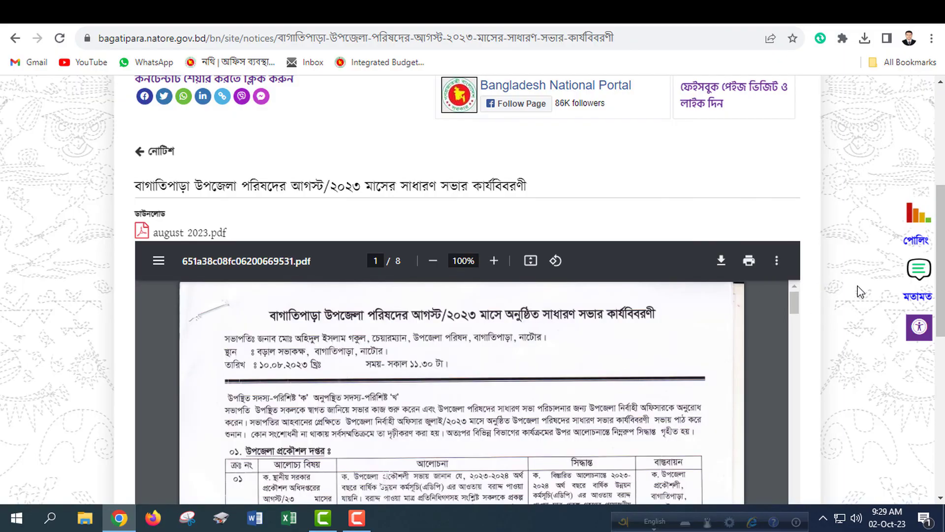
pyautogui.scroll(-5, 861, 296)
pyautogui.scroll(-3, 592, 294)
pyautogui.scroll(5, 591, 293)
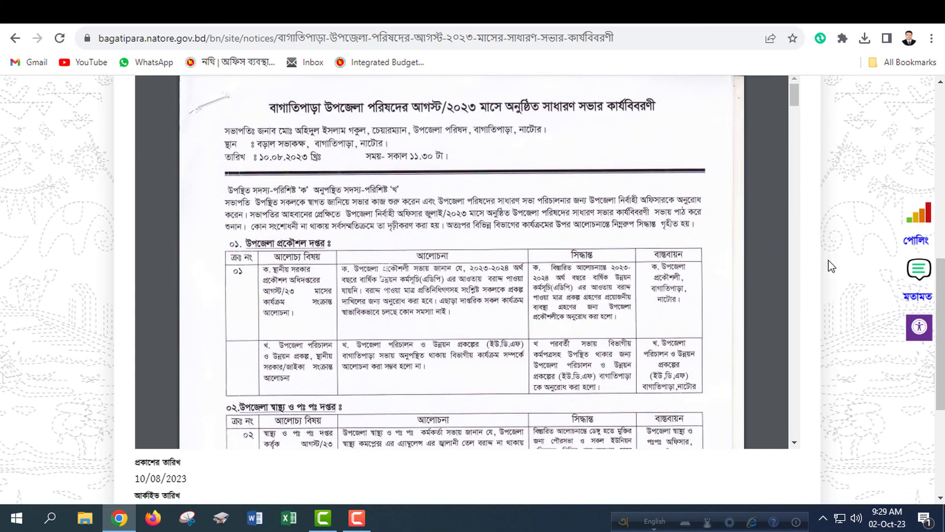
pyautogui.scroll(8, 827, 264)
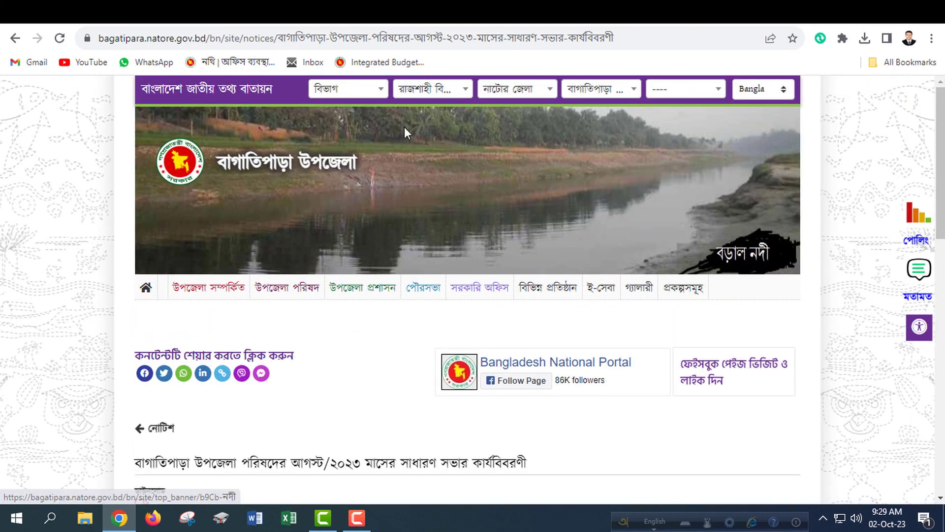